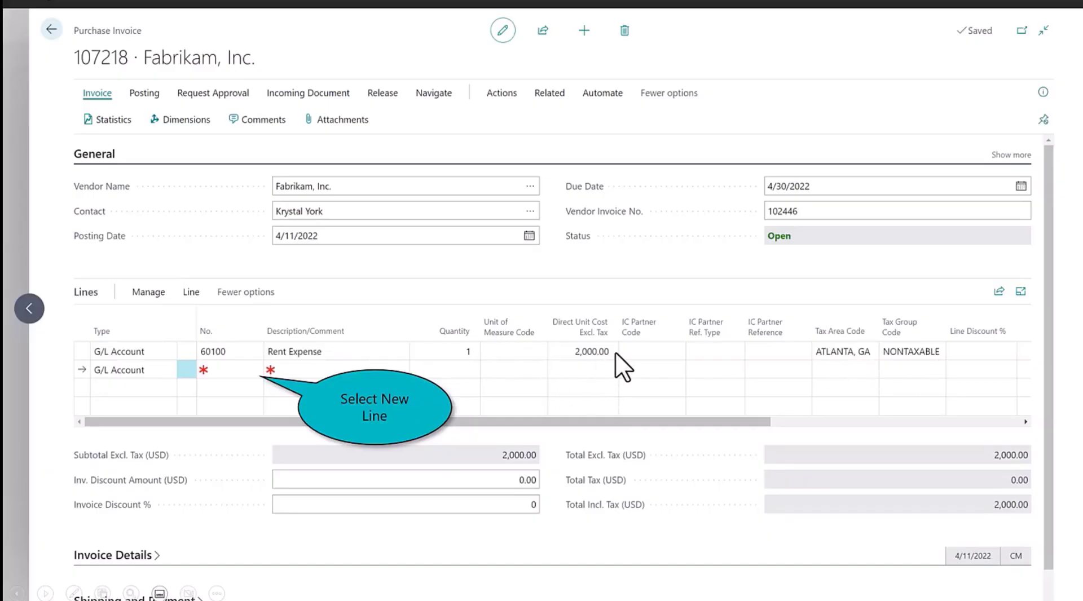
Step: Add a second G/L Account line for Rent Expense to the purchase invoice with a direct unit cost of 1,250
left_click(223, 371)
type("Rent")
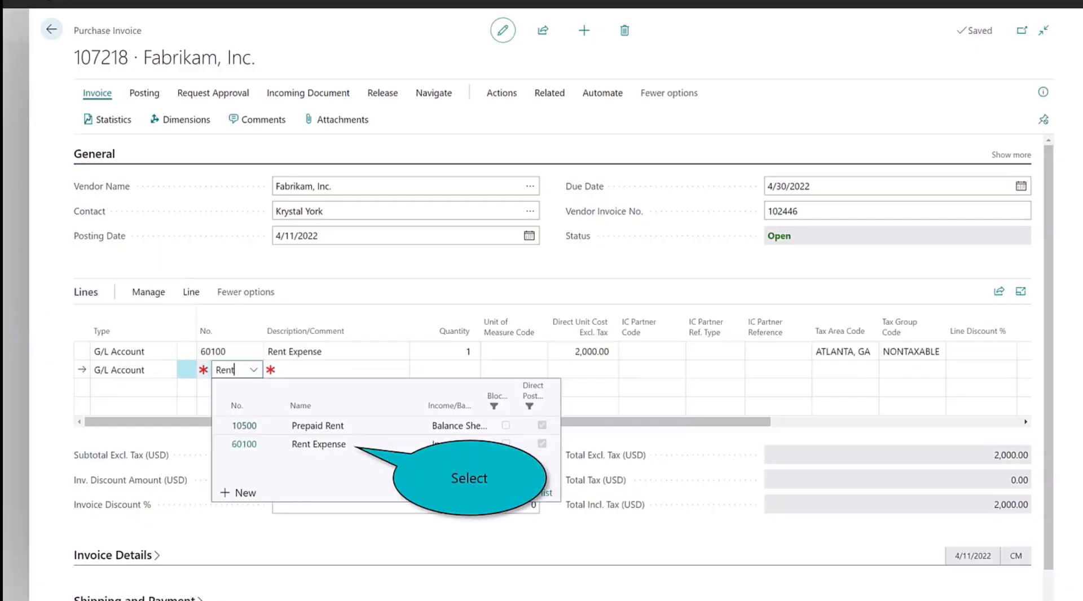
left_click(356, 446)
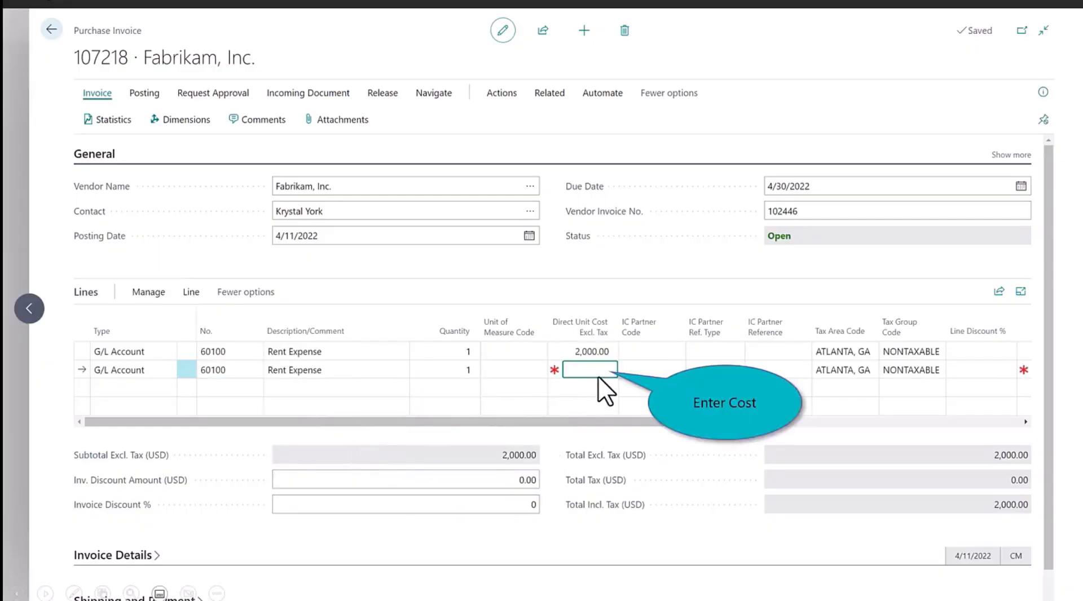
type("1250")
key("Tab")
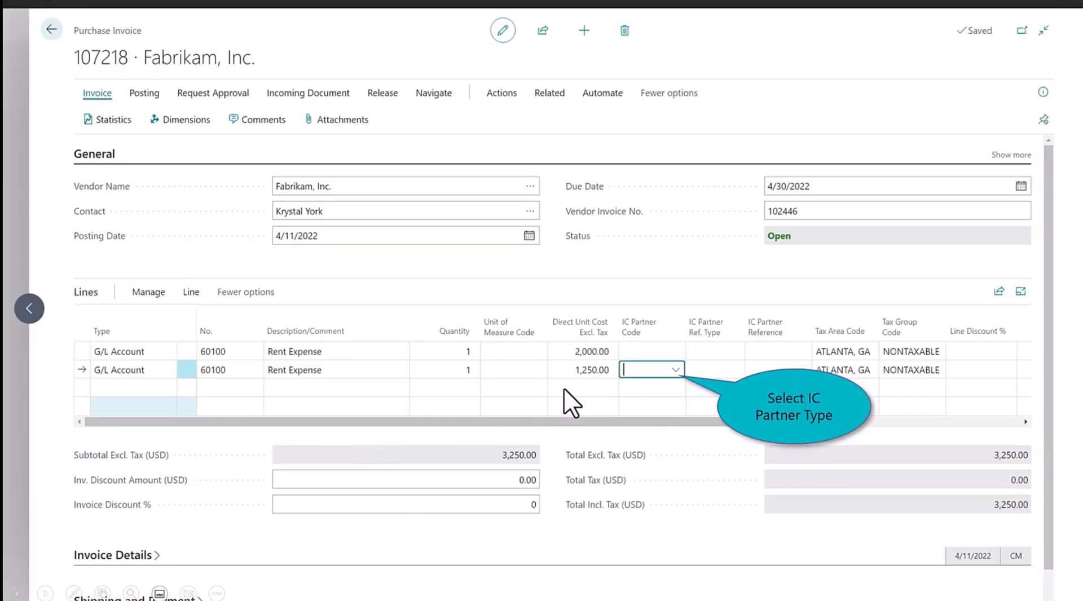
Step: Assign the new 1,250.00 line to IC partner CO_1 with the intercompany G/L account Rent as its IC partner reference
left_click(639, 372)
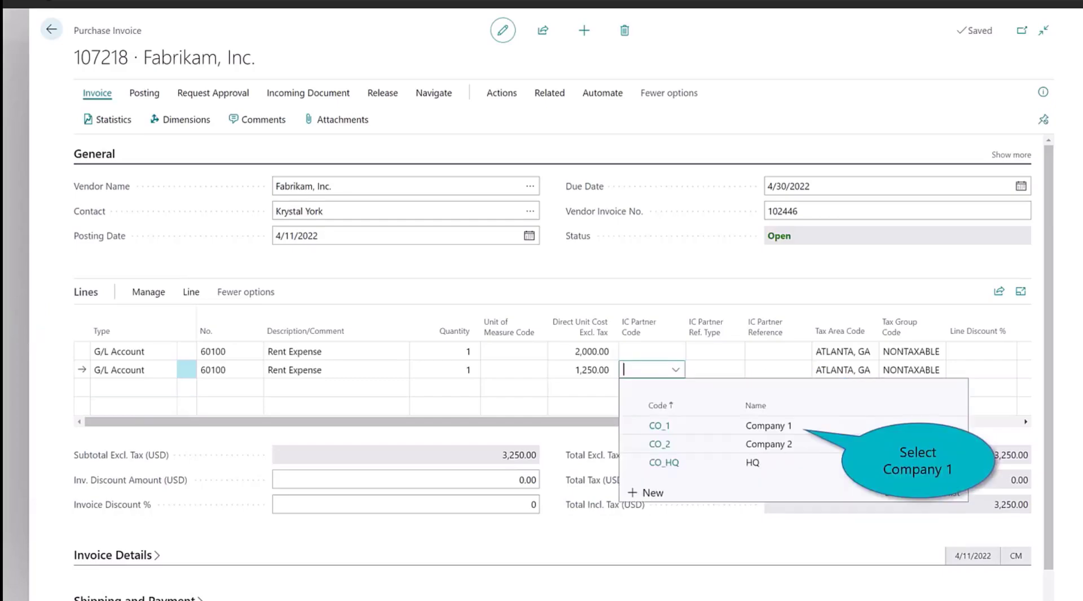
left_click(774, 428)
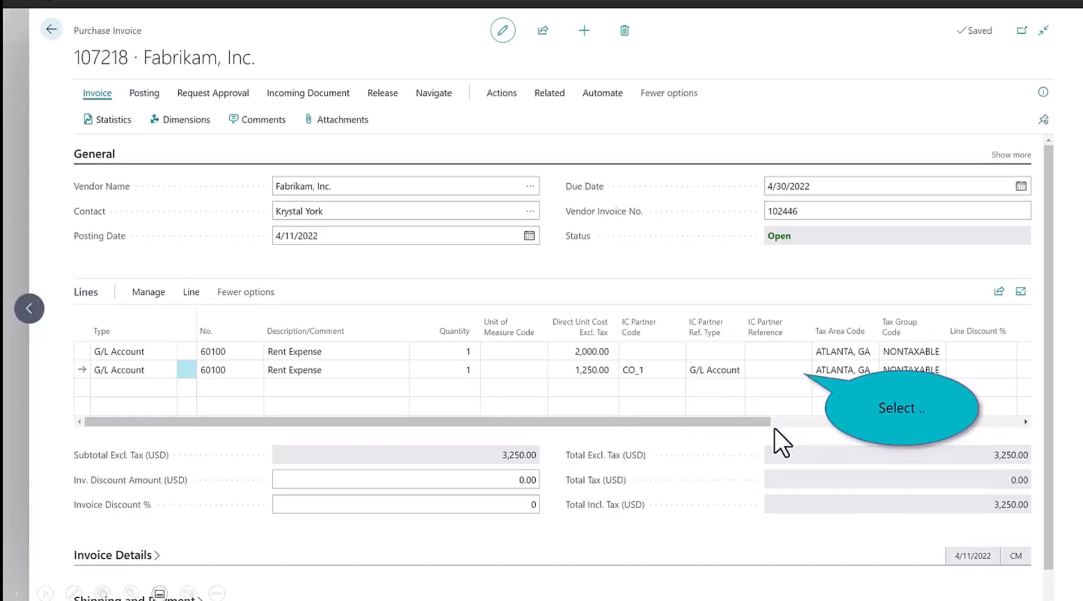
left_click(786, 379)
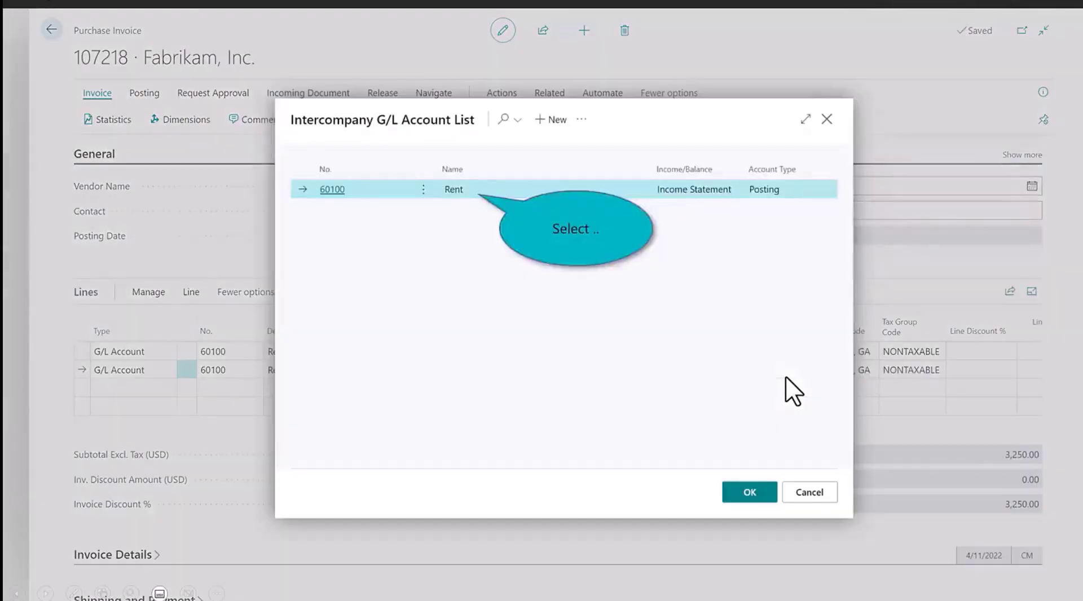
left_click(415, 193)
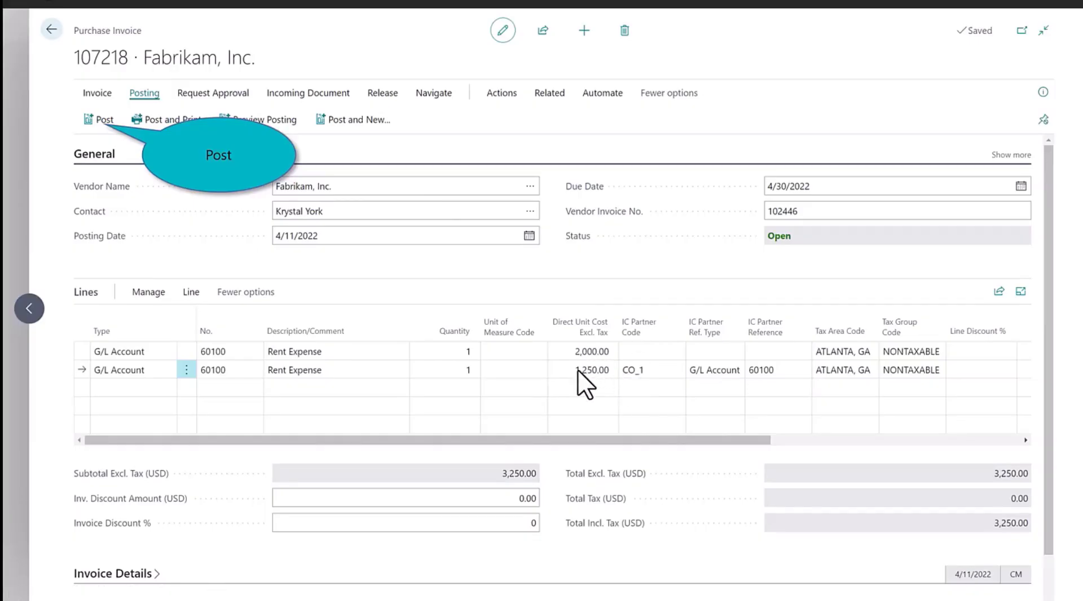
Step: Post the purchase invoice and review the general ledger entries of the posted invoice
left_click(98, 121)
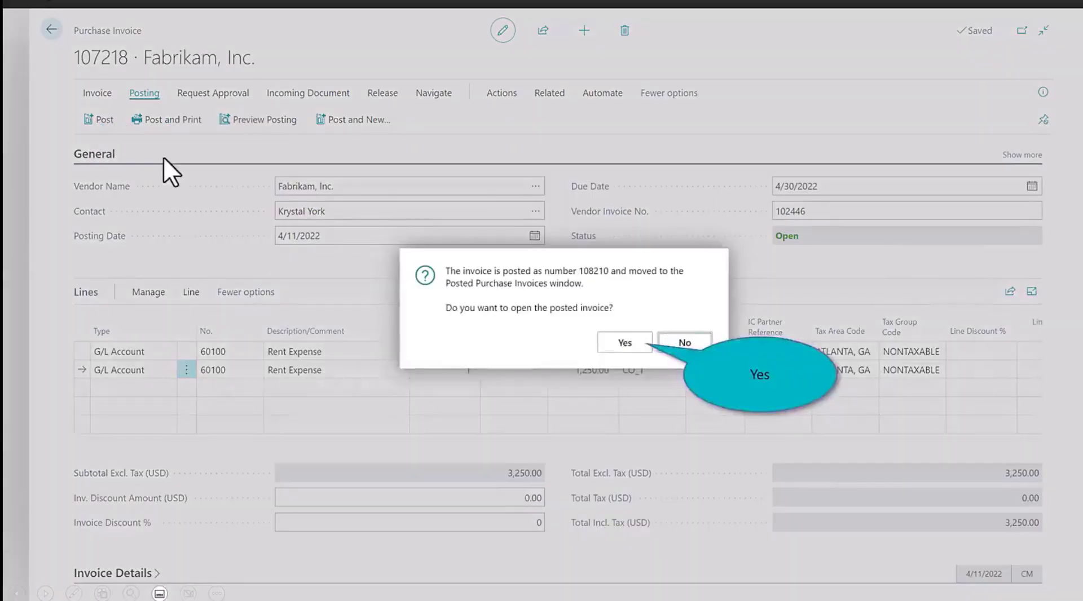
left_click(607, 343)
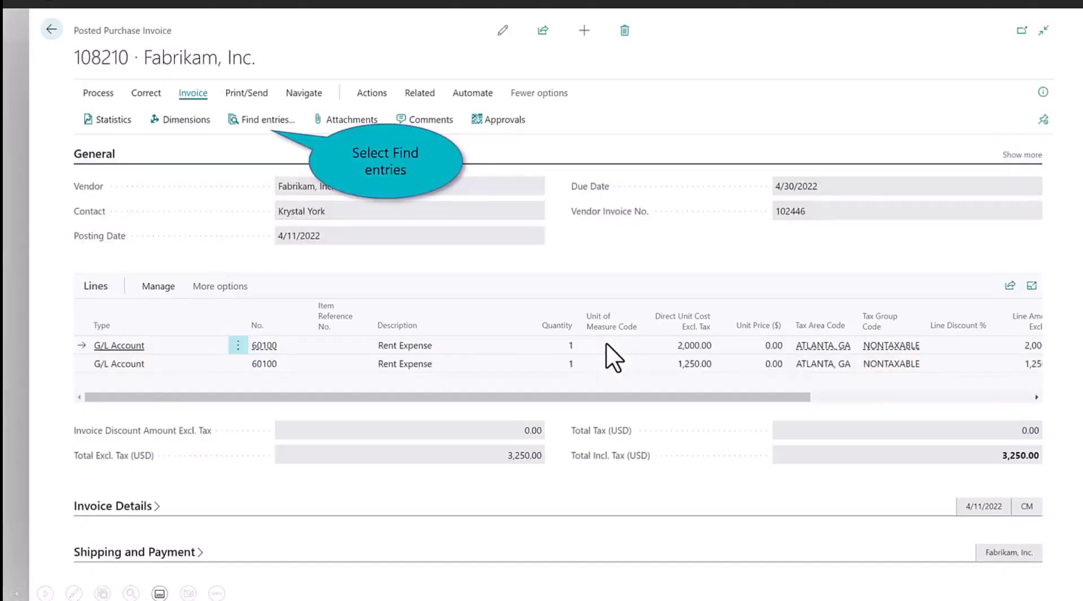
left_click(270, 126)
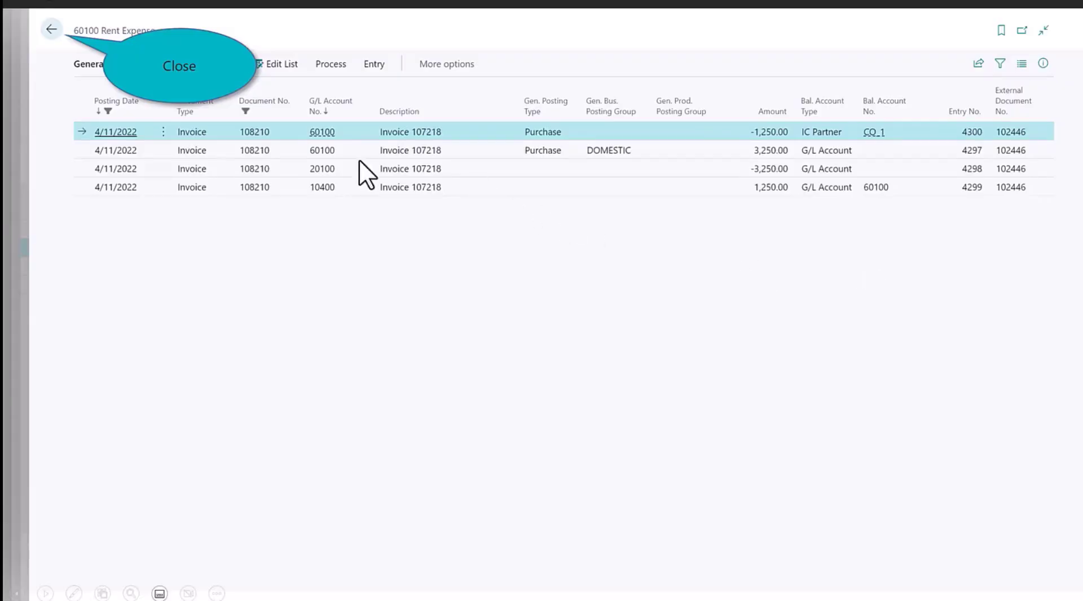
left_click(50, 32)
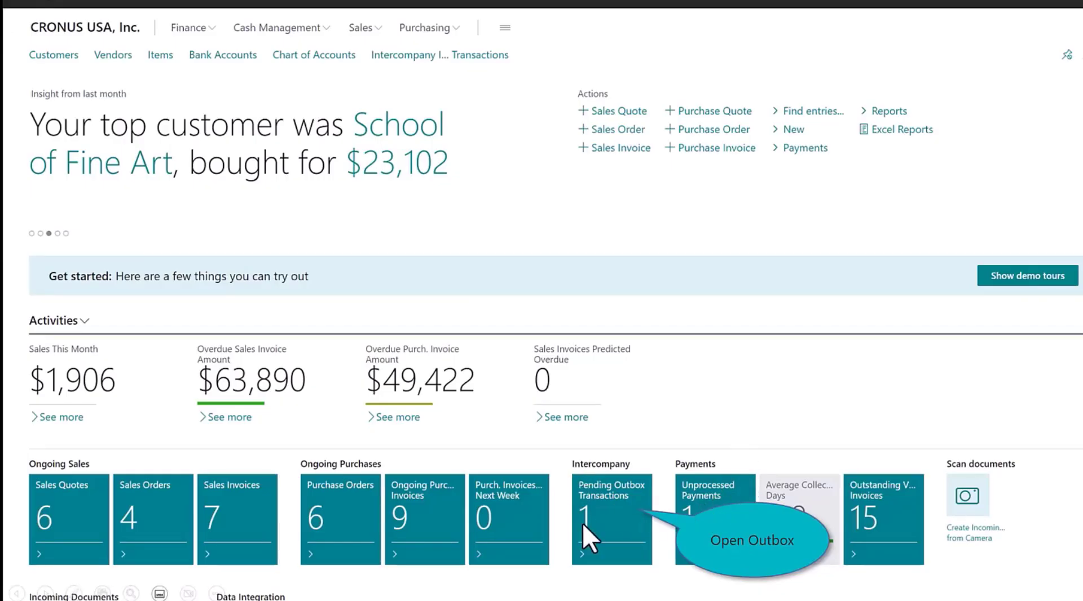
Step: Send the pending intercompany outbox transaction for the posted invoice to the IC partner and return to the home page
left_click(613, 511)
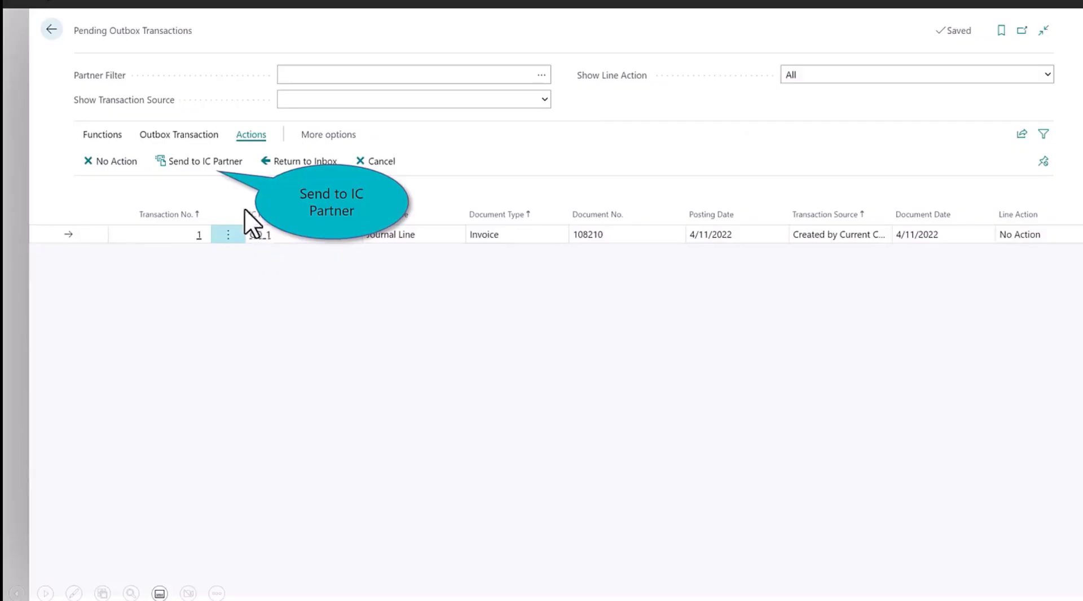
left_click(199, 163)
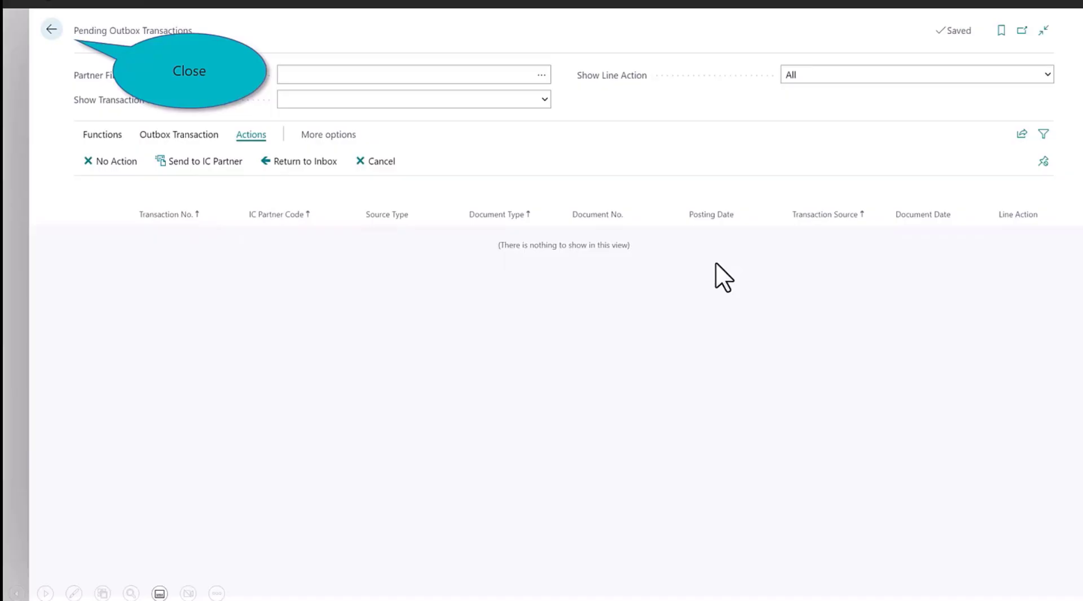
left_click(52, 29)
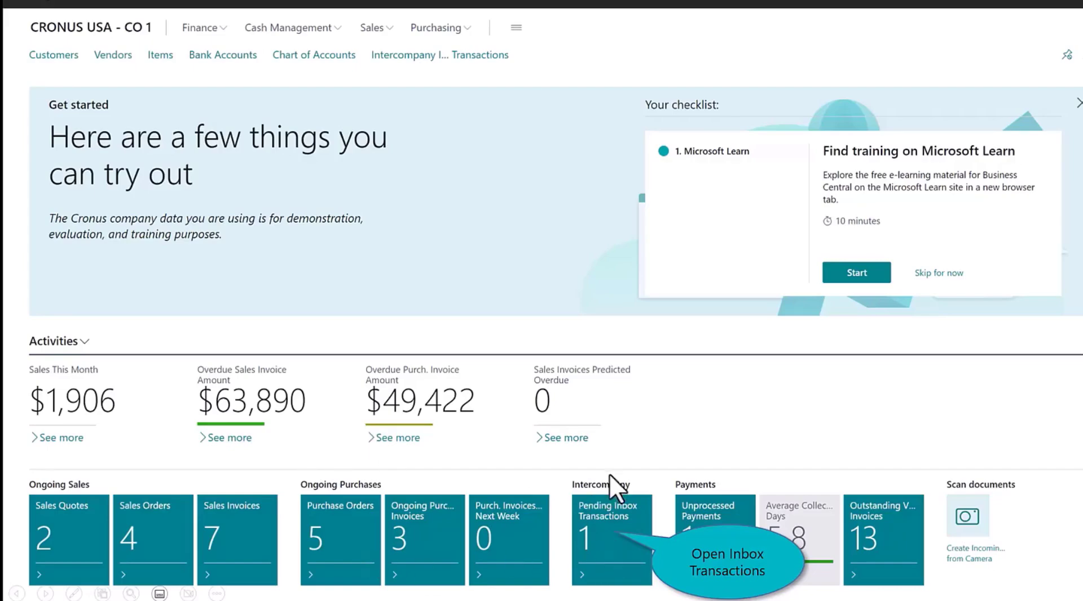
Step: In company CRONUS USA - CO 1, review the journal lines of the pending intercompany inbox transaction and accept it
left_click(587, 523)
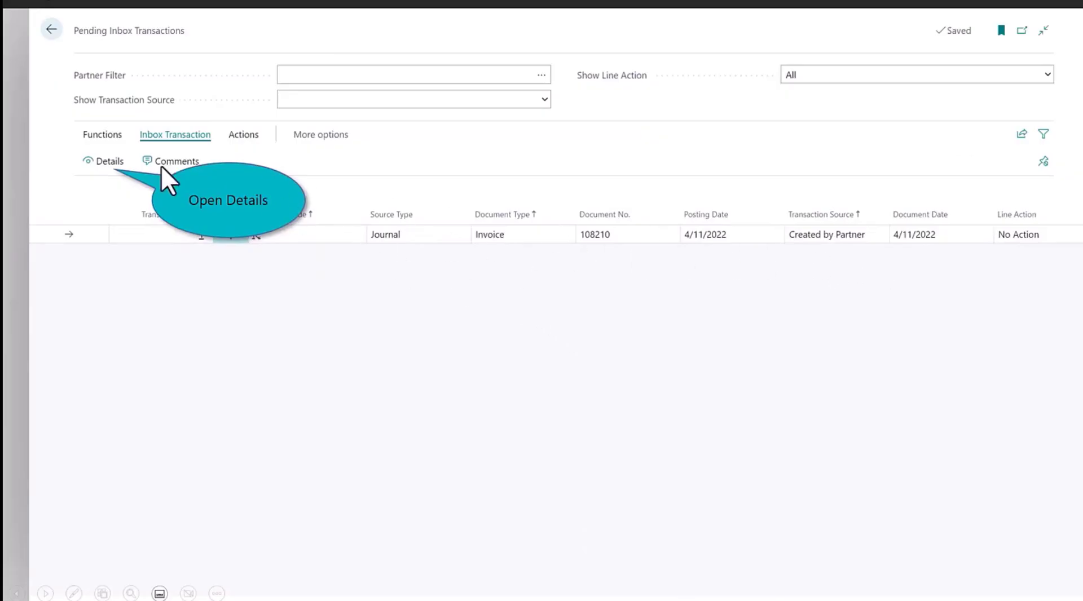
left_click(107, 160)
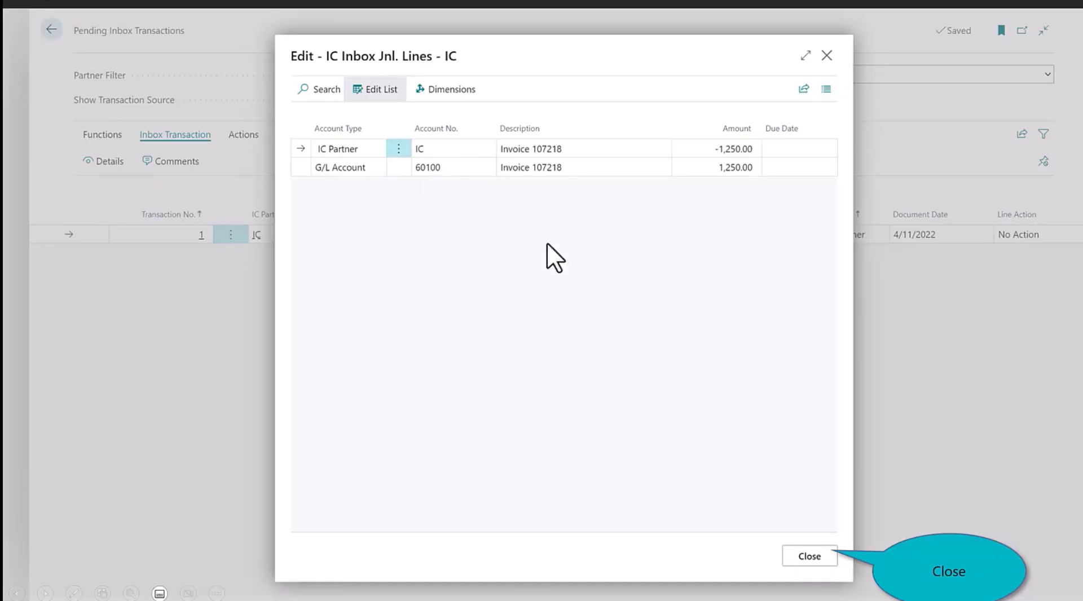
left_click(824, 557)
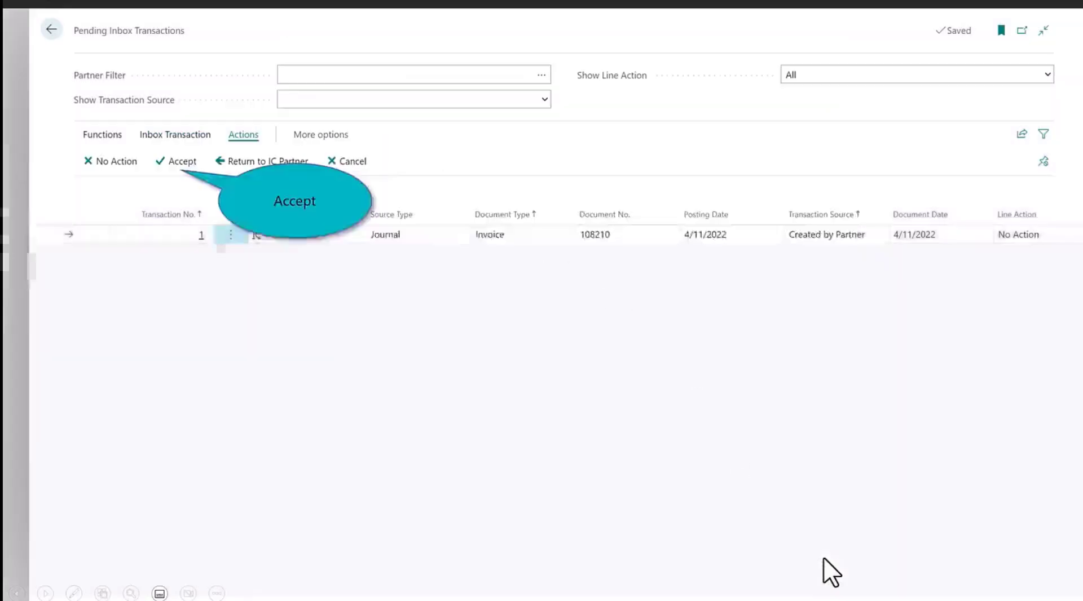
left_click(173, 158)
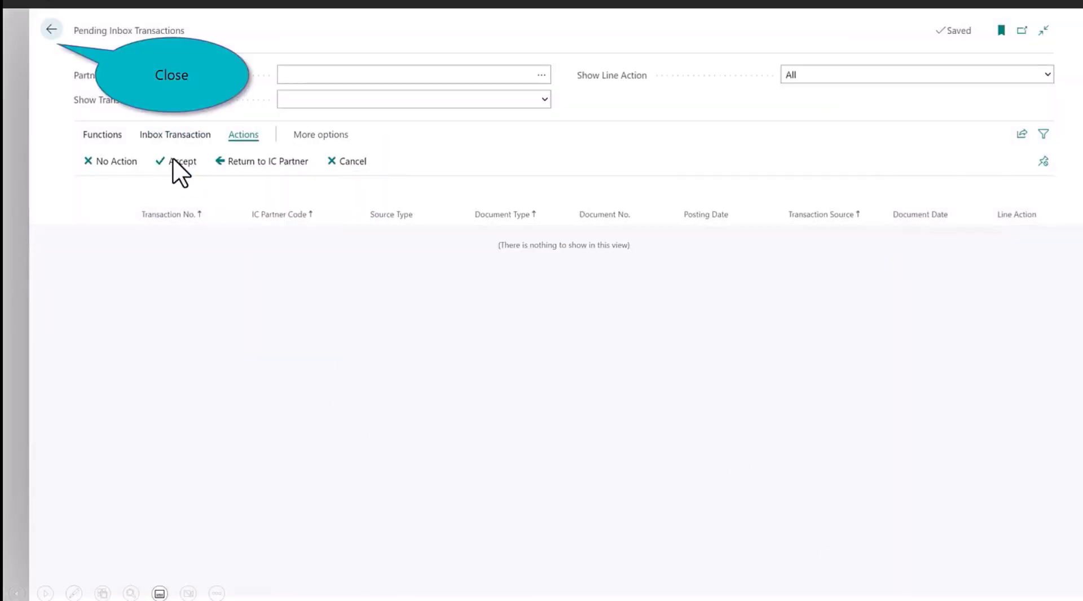
left_click(50, 31)
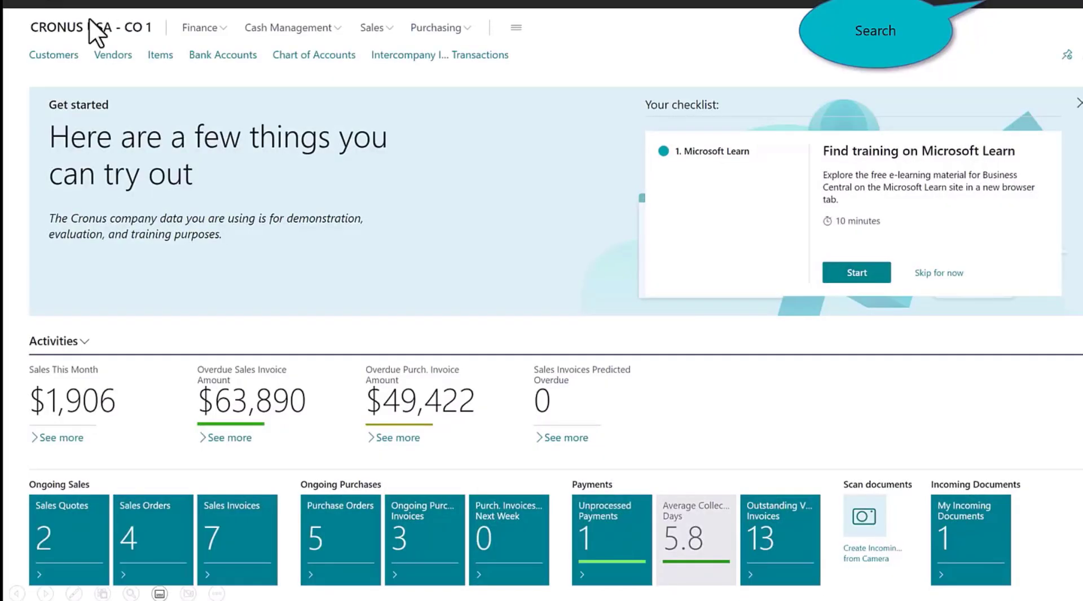
Step: Find the Intercompany General Journal and post the lines in its DEFAULT batch
left_click(991, 8)
type("inter co jou")
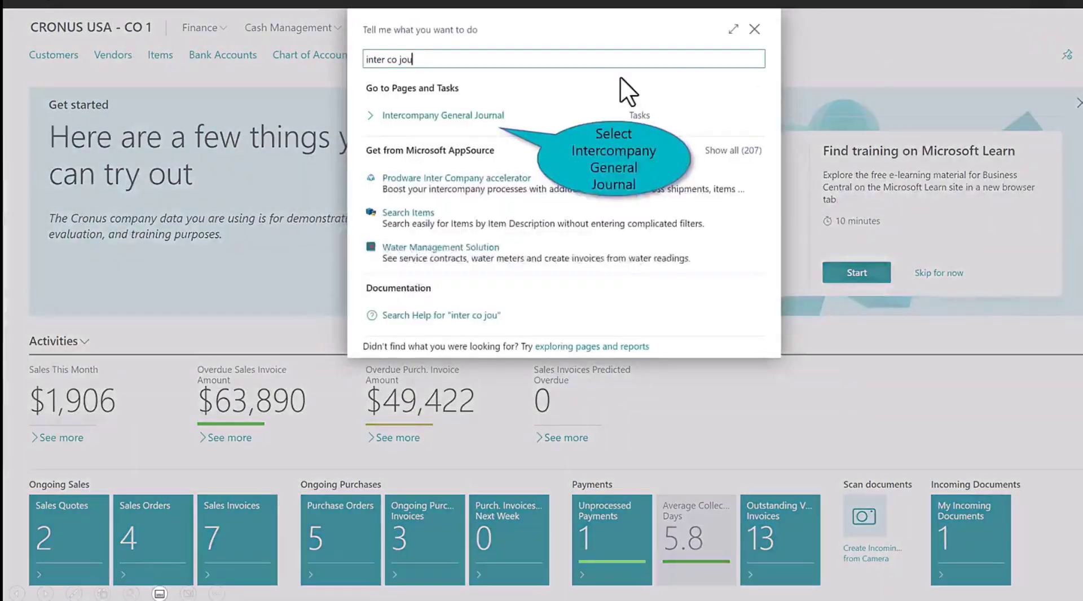
left_click(448, 115)
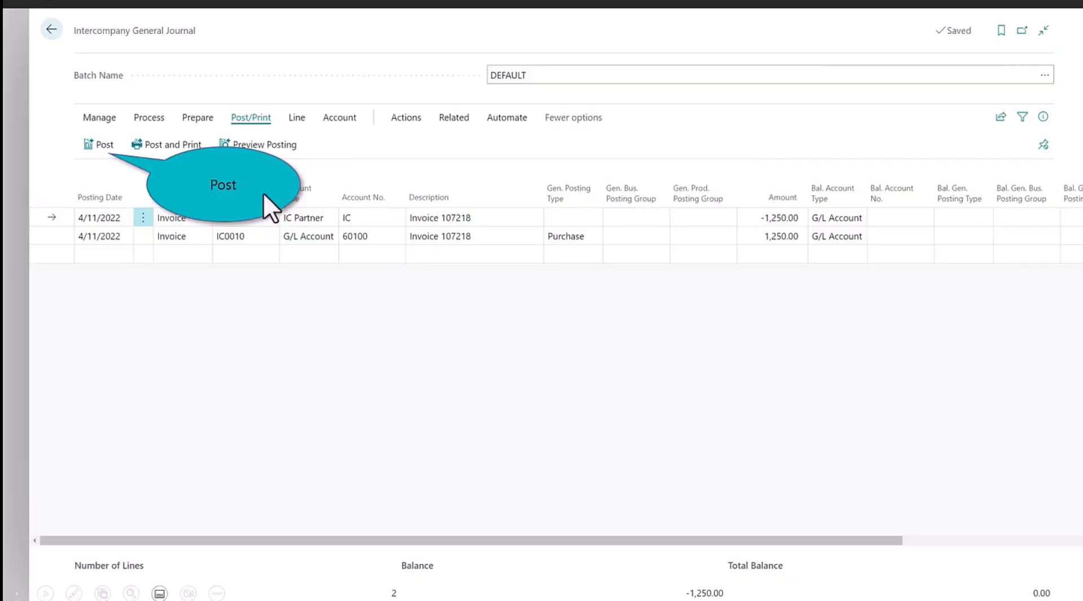
left_click(93, 147)
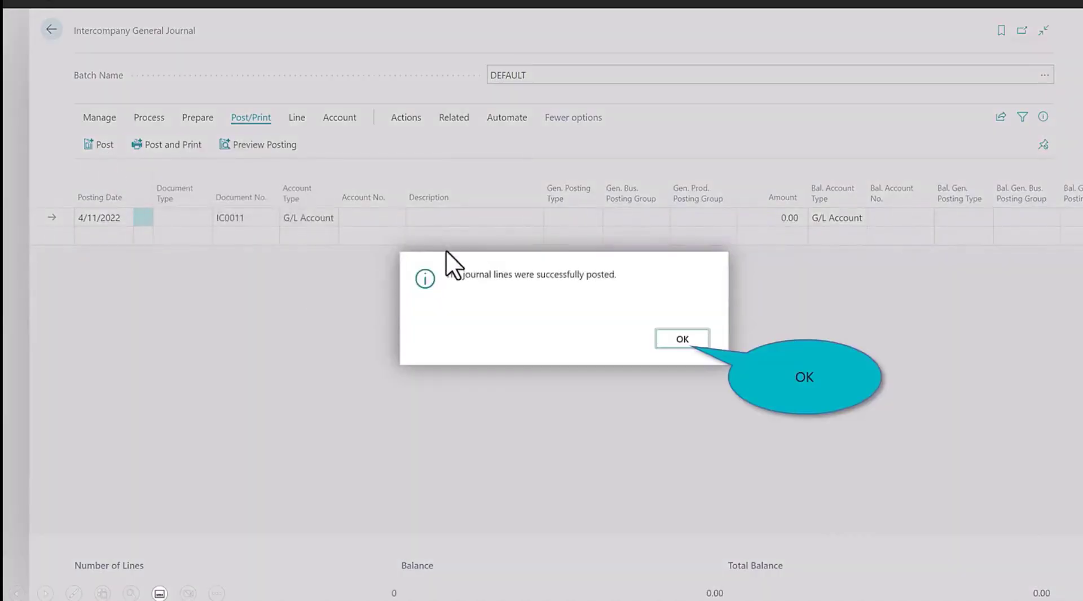
left_click(678, 341)
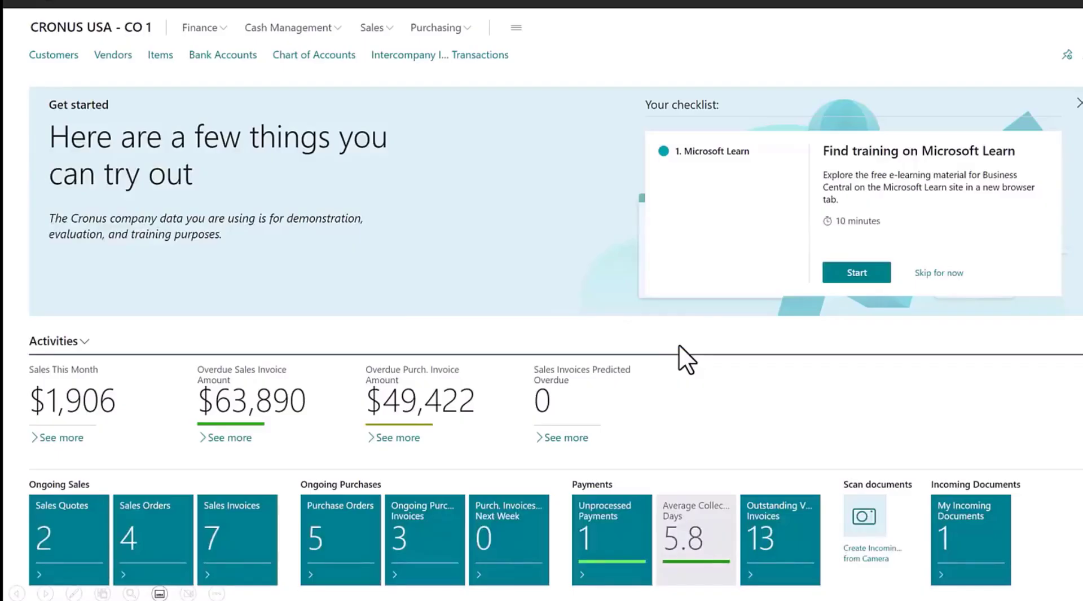
left_click(679, 344)
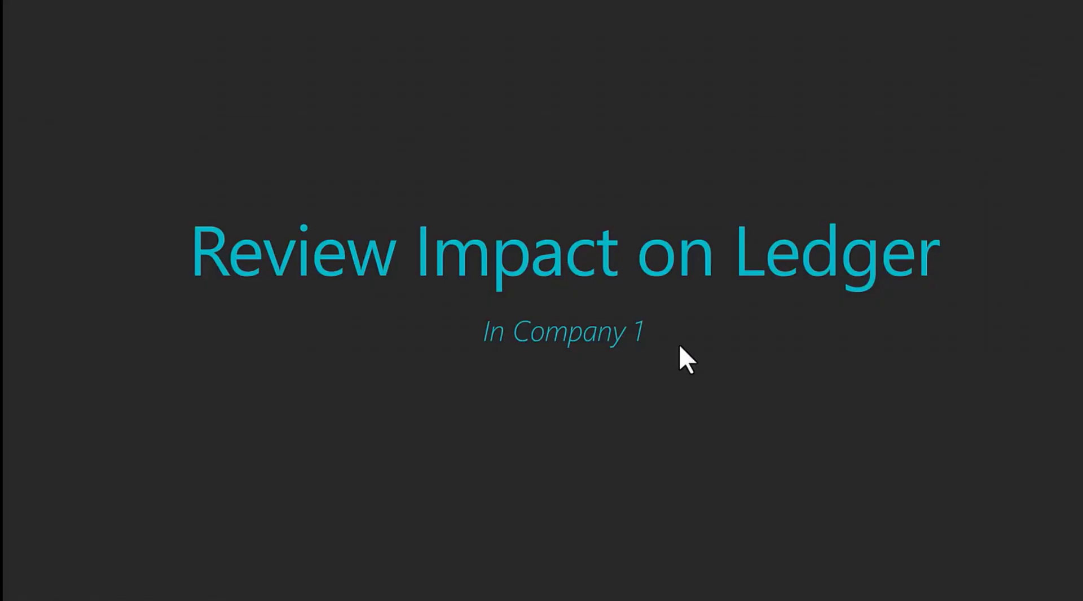
left_click(679, 346)
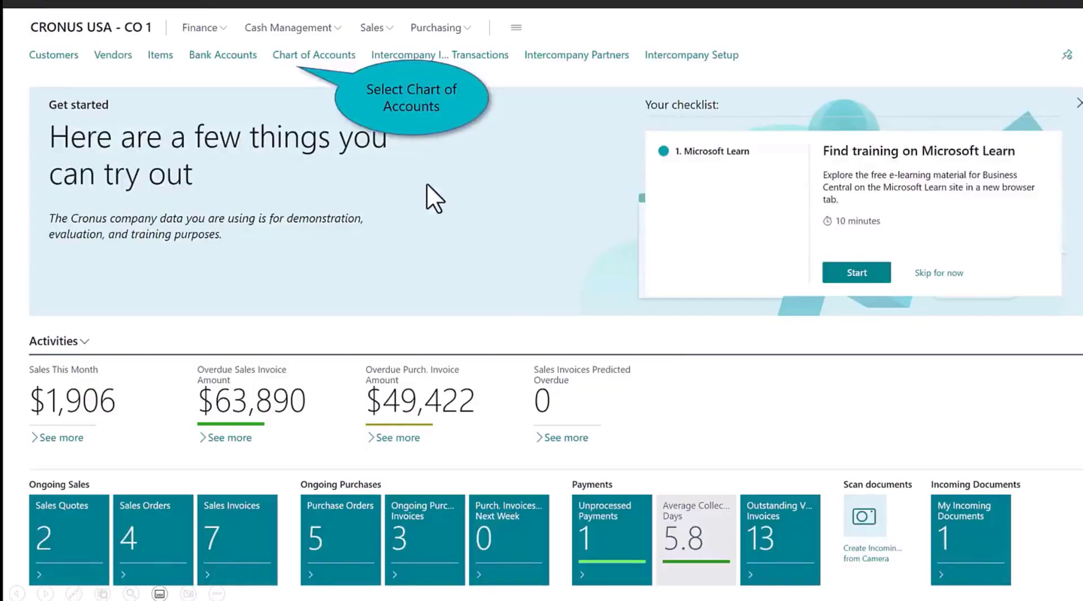
Step: Examine the Accounts Payable balance from the chart of accounts and find the ledger entries related to the 4/11/2022 intercompany invoice
left_click(301, 55)
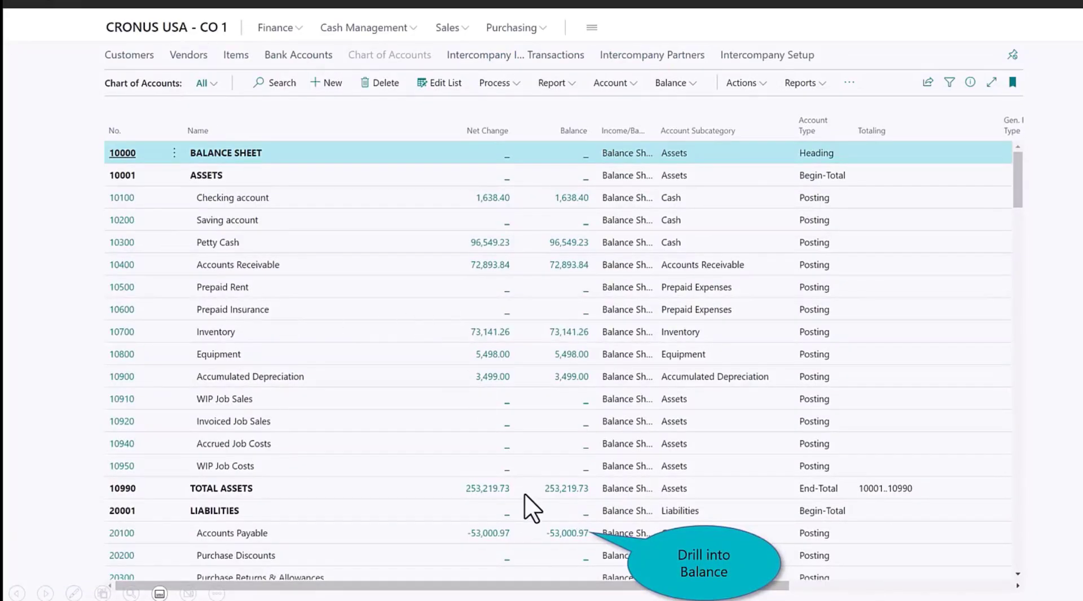
left_click(568, 531)
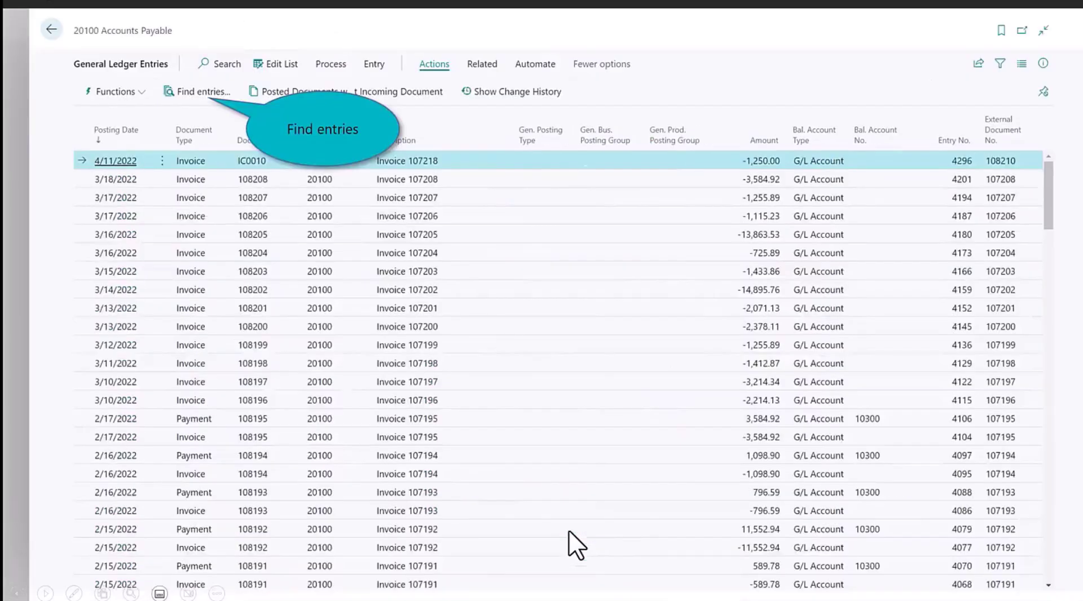
left_click(202, 84)
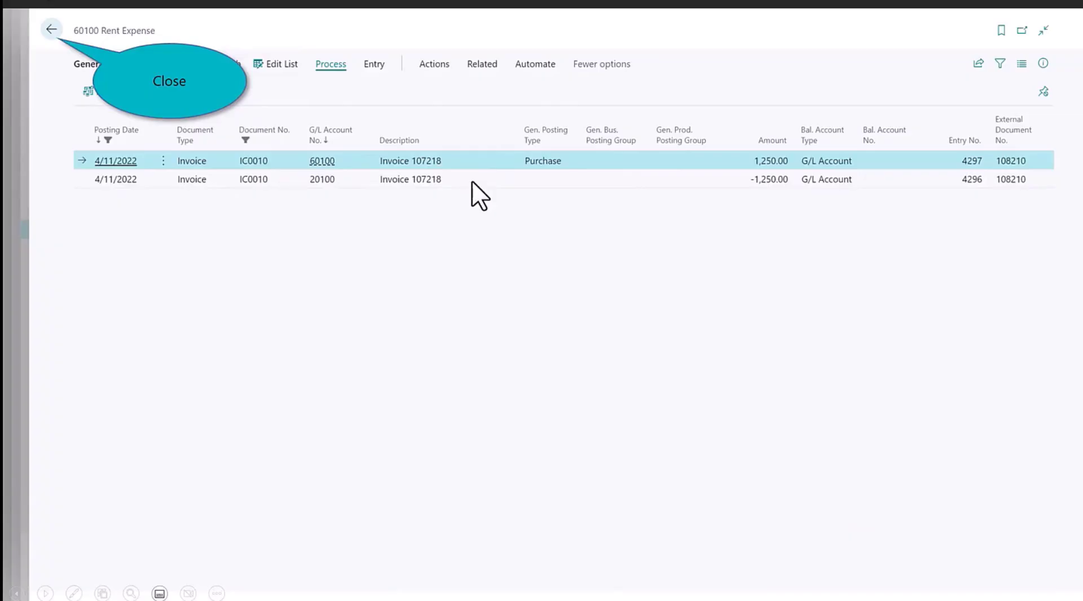